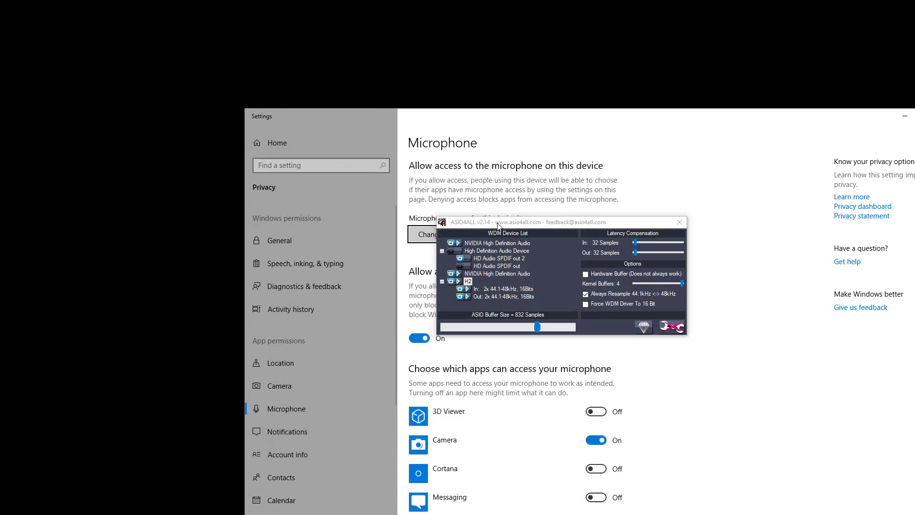
Step: Move the ASIO4ALL panel aside, glance at Devices and Printers, then return to All Control Panel Items
drag(498, 226, 602, 151)
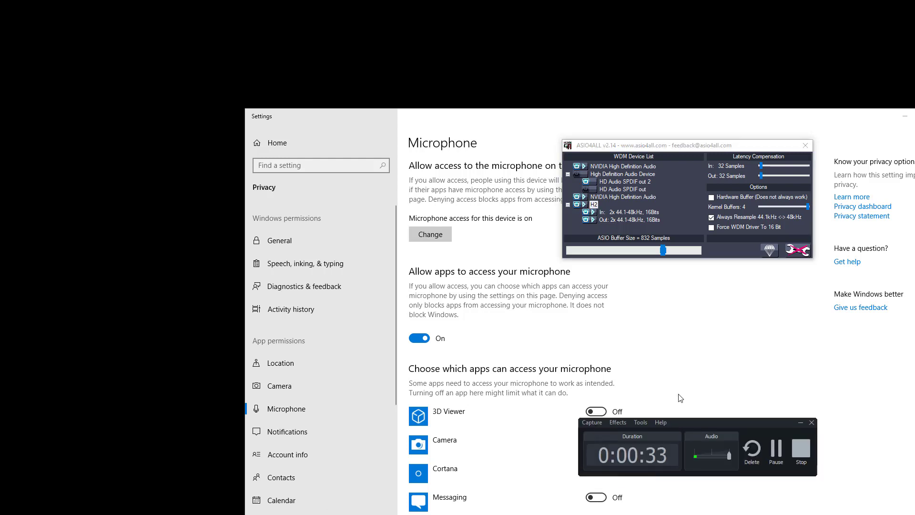
drag(684, 439, 601, 310)
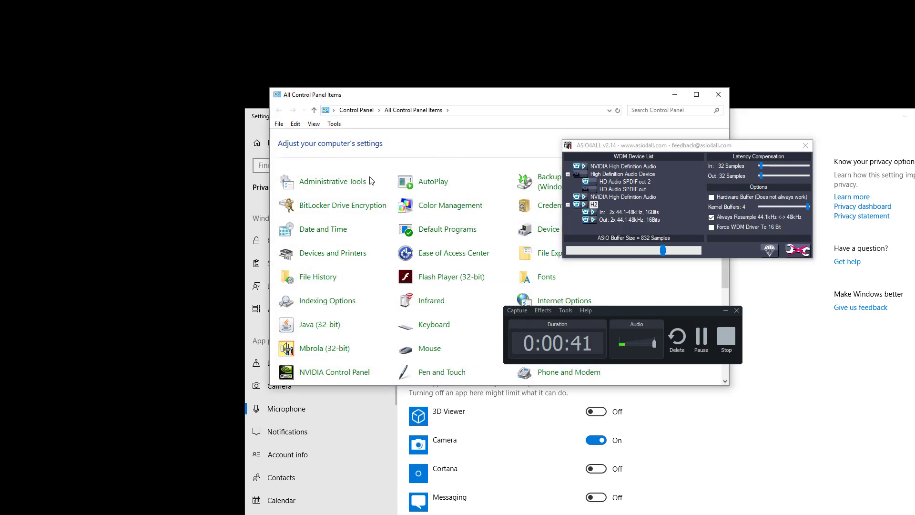
click(325, 256)
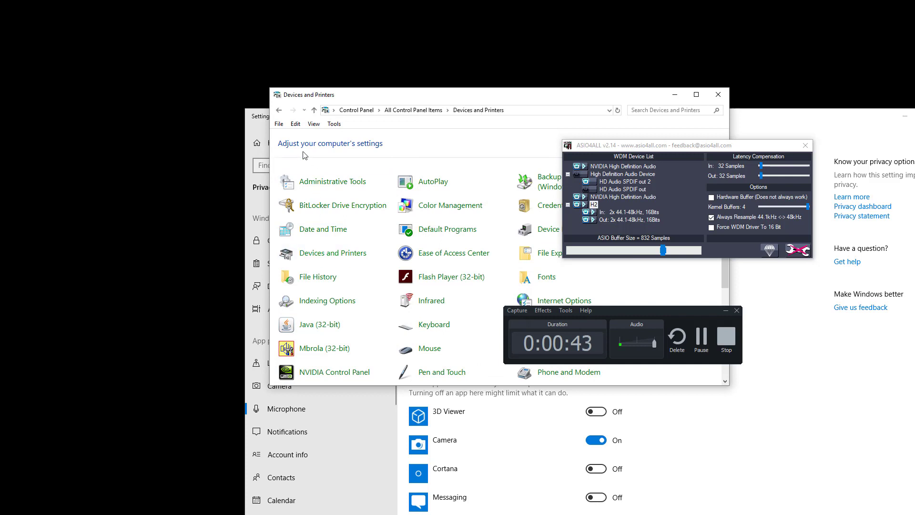
click(279, 110)
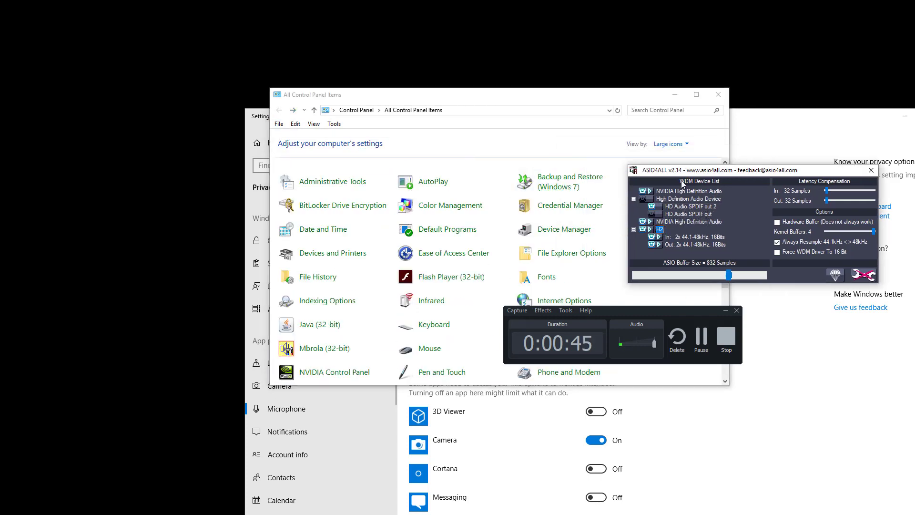
Step: Open Device Manager from the All Control Panel Items list
click(551, 231)
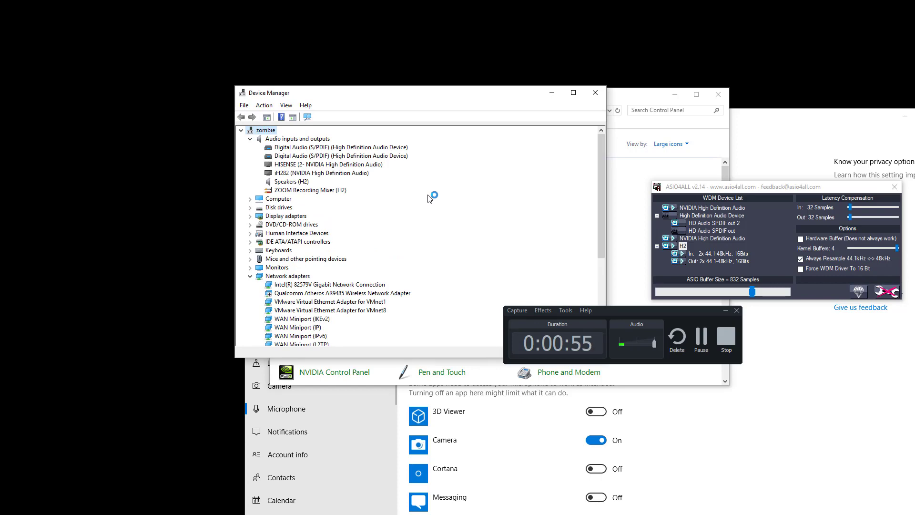
scroll(329, 301, down, 3)
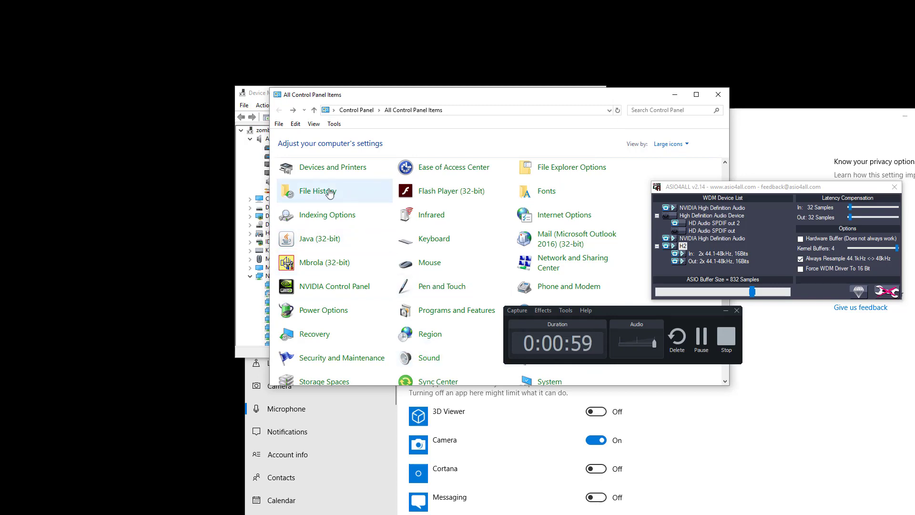
click(429, 358)
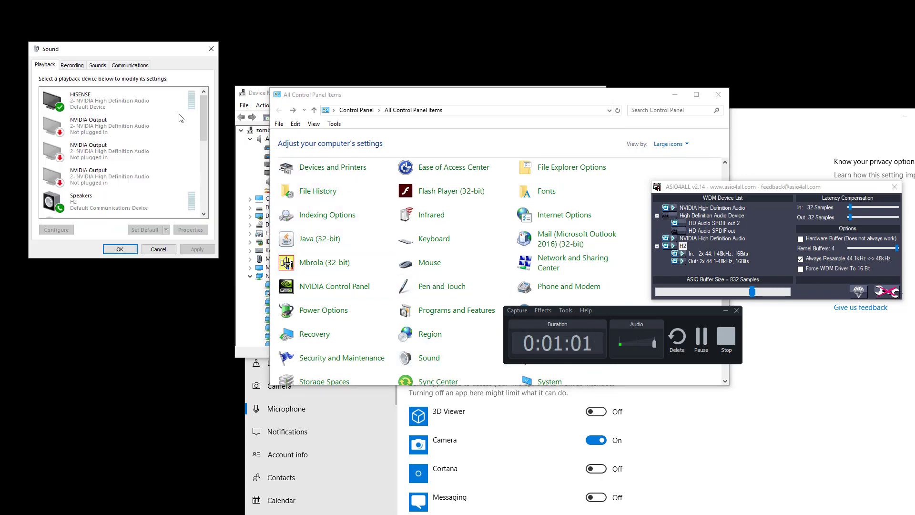
drag(107, 49, 375, 364)
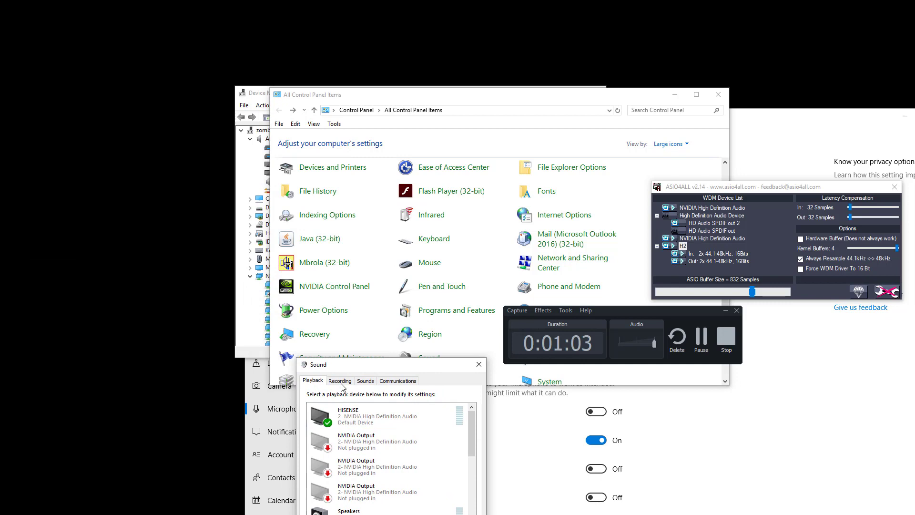
click(341, 381)
click(370, 413)
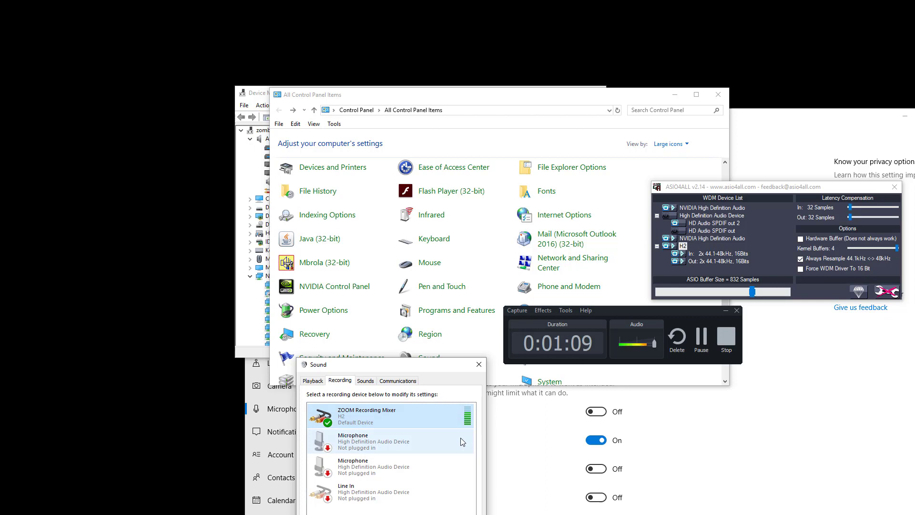
right_click(438, 411)
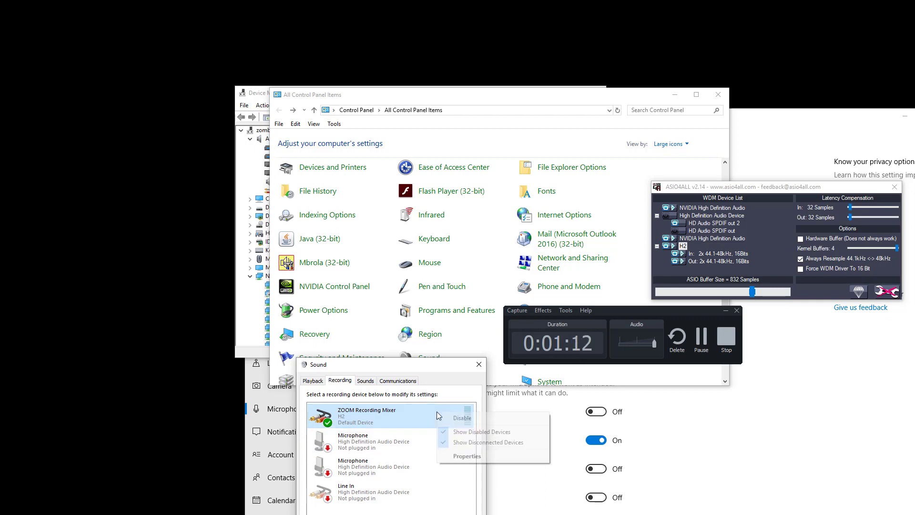
click(472, 456)
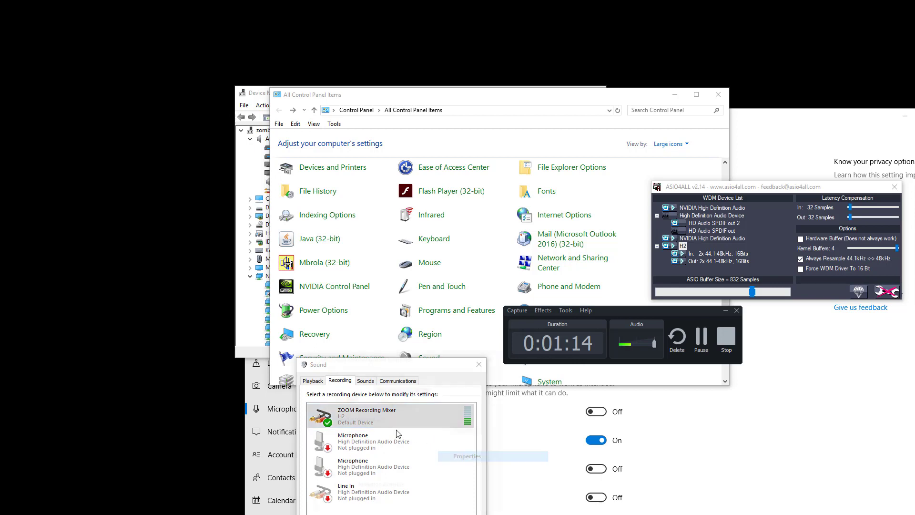
click(349, 374)
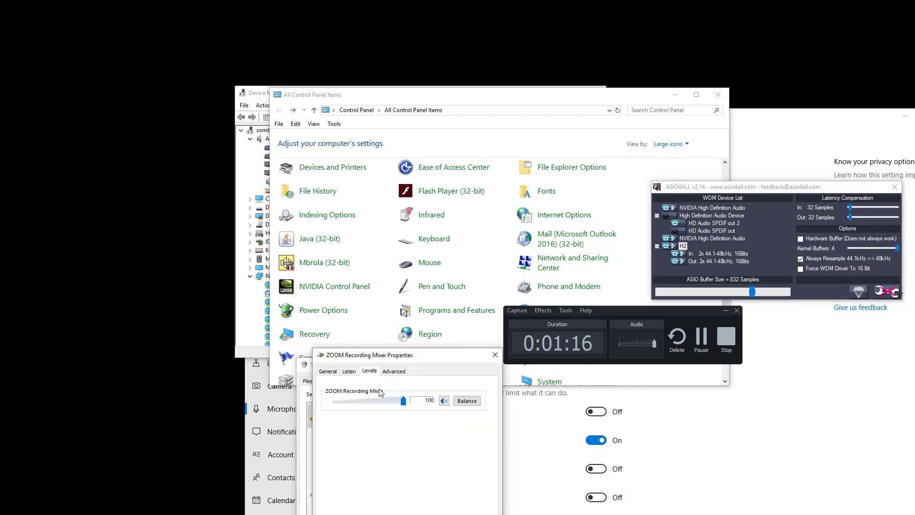
click(394, 372)
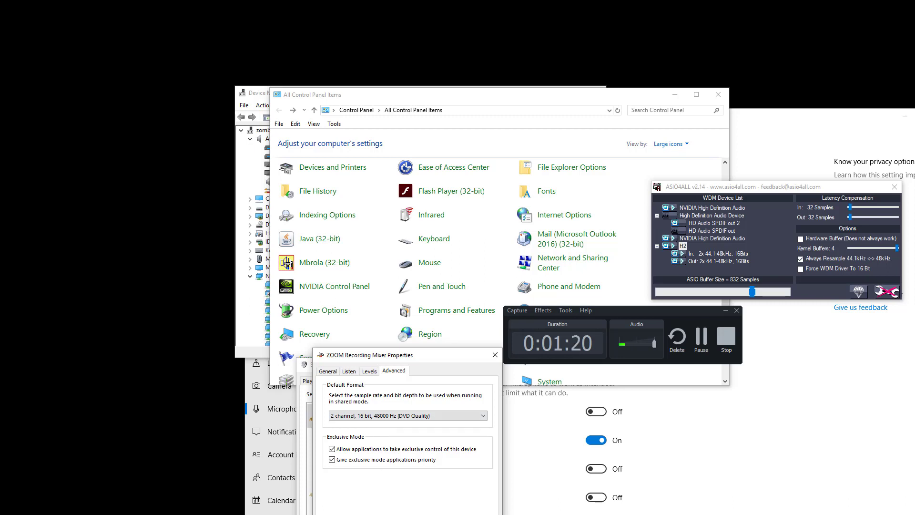
key(Escape)
key(Escape)
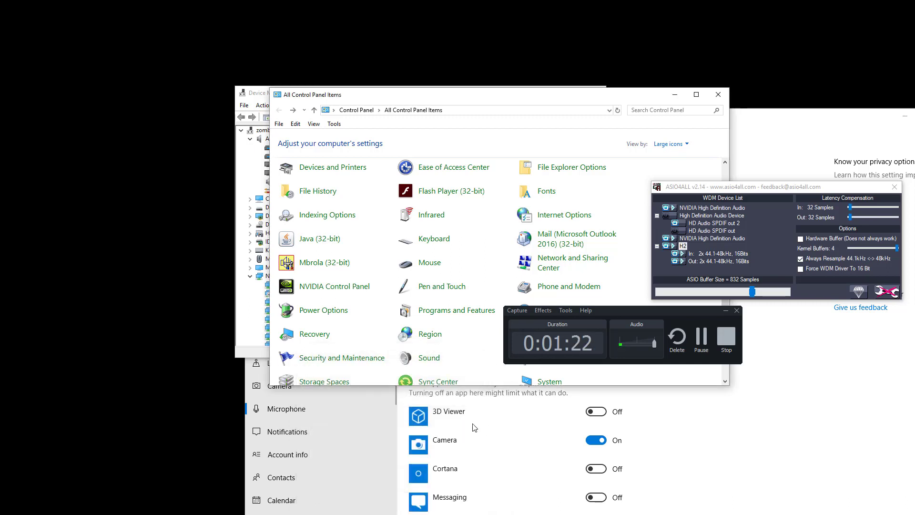